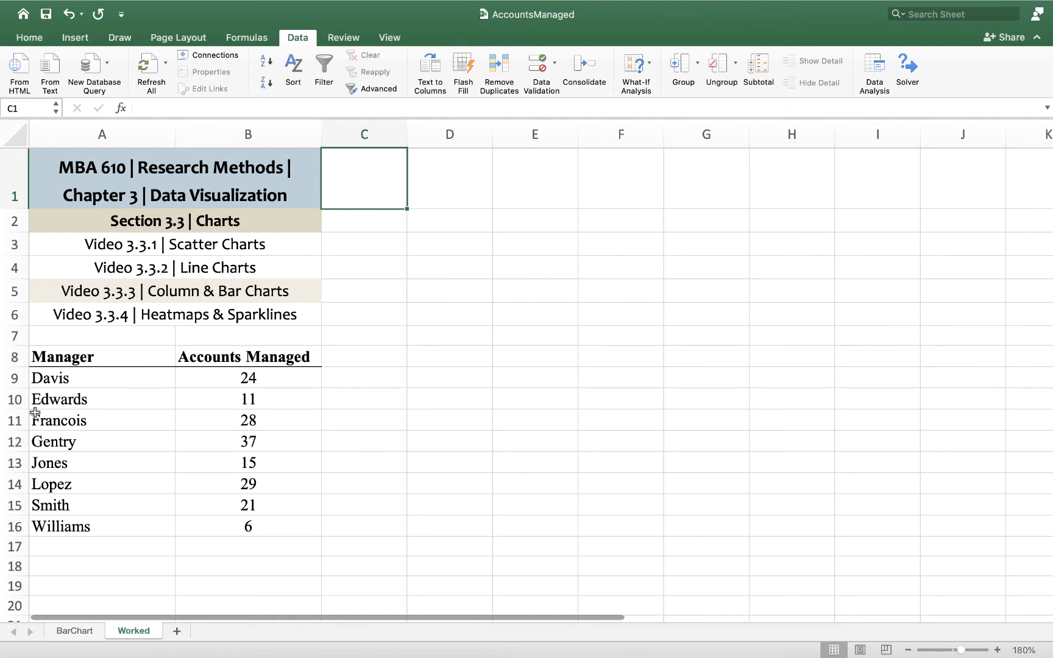
pyautogui.moveTo(58, 357); pyautogui.dragTo(214, 522)
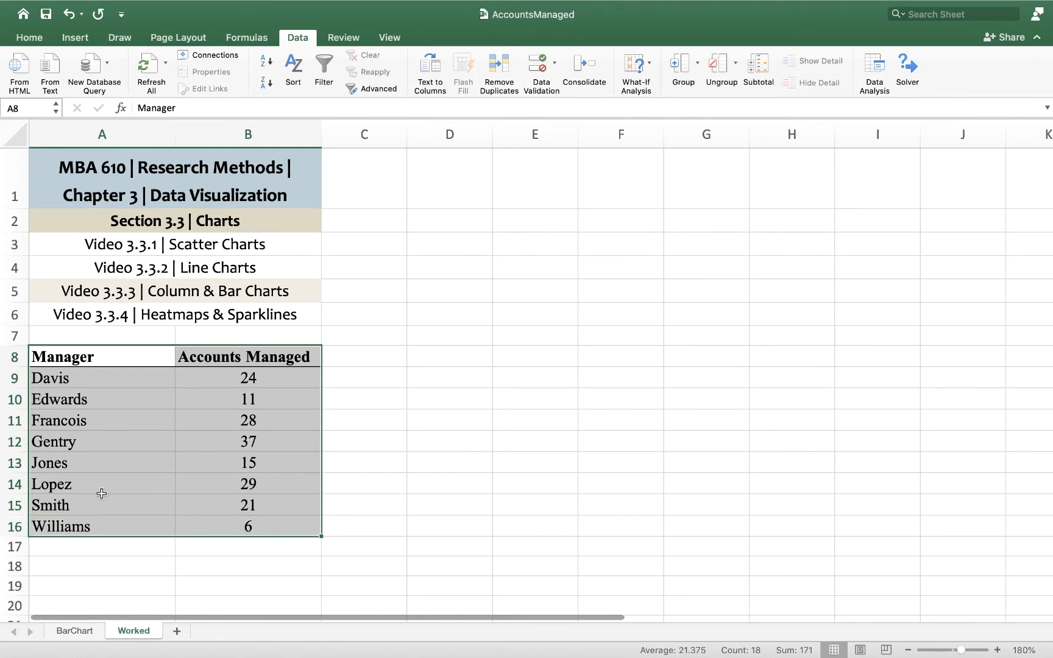
pyautogui.click(93, 382)
pyautogui.click(223, 378)
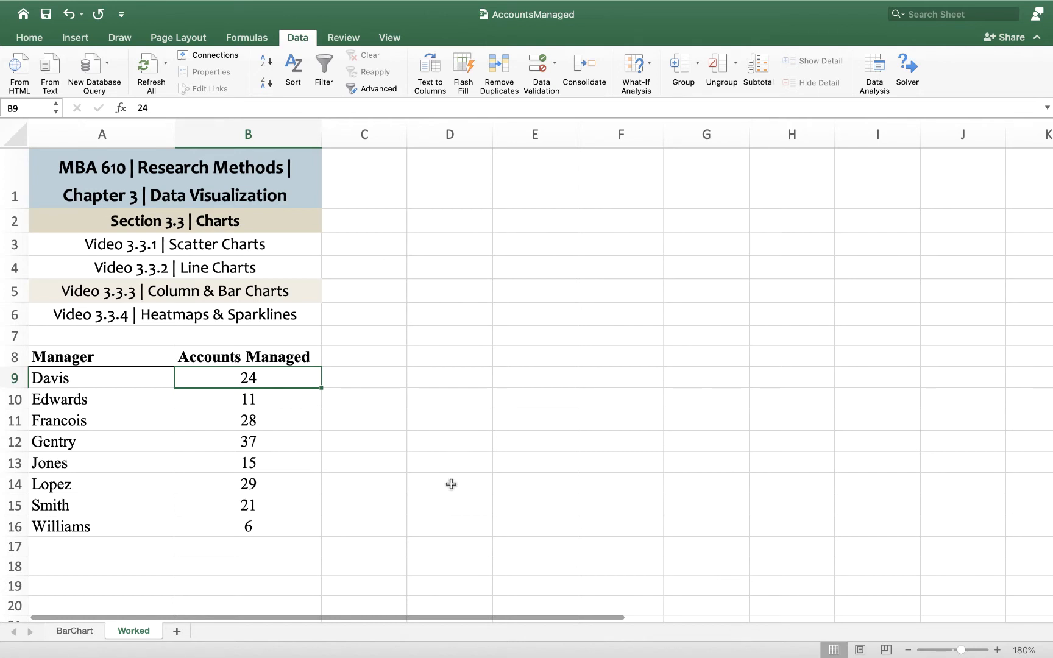
pyautogui.click(77, 358)
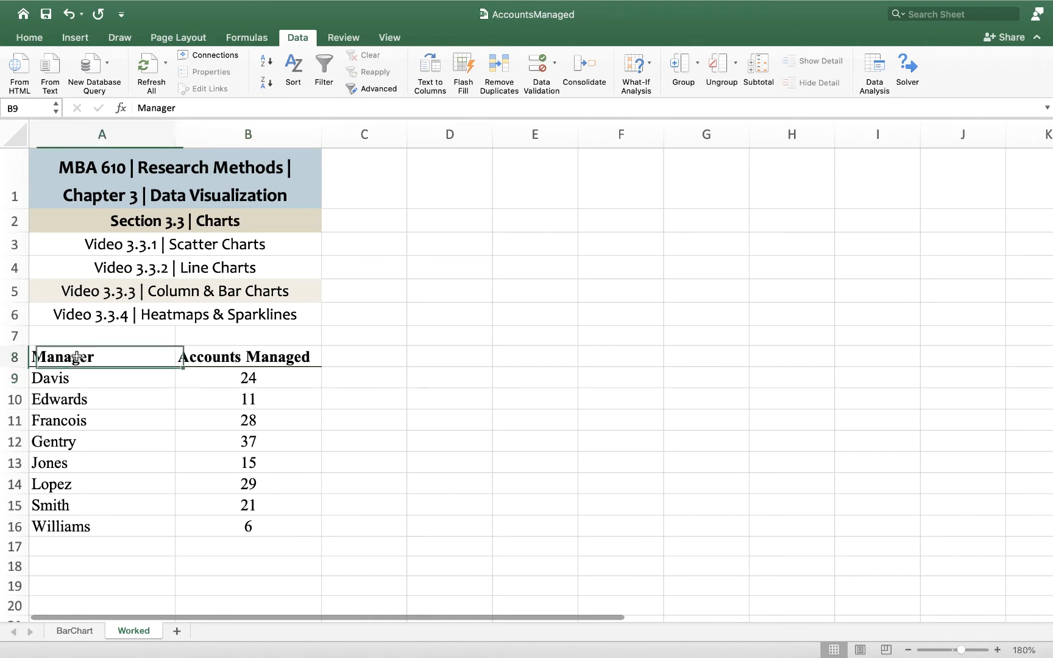
# Insert the recommended Clustered Bar chart for the table in A8:B16 and move it into columns C to H, starting in row 1.
pyautogui.moveTo(77, 357); pyautogui.dragTo(255, 525)
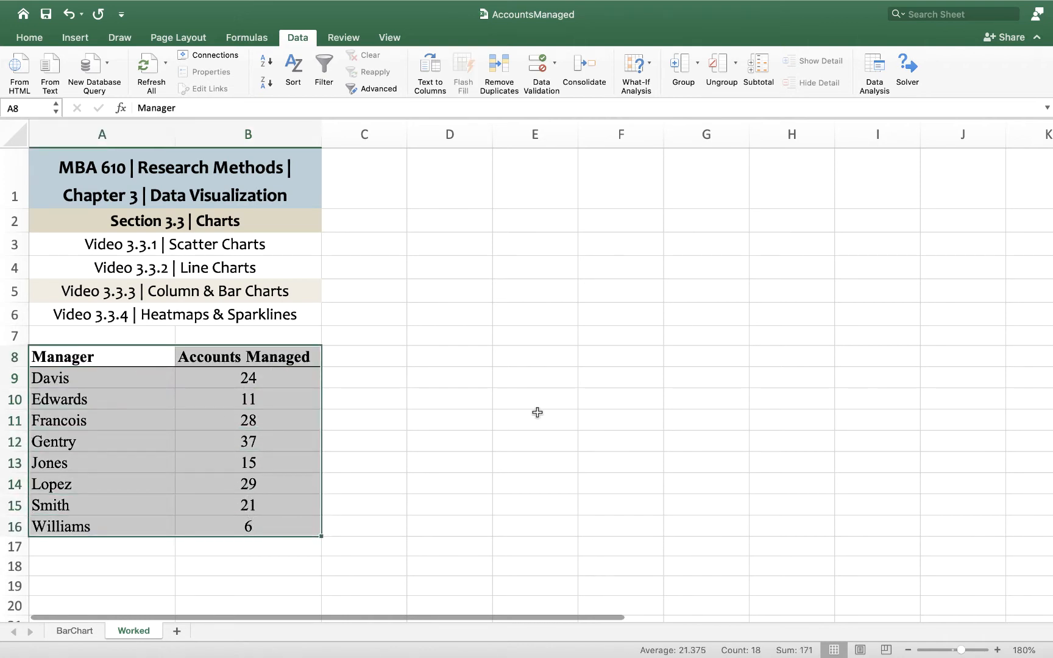
pyautogui.click(73, 41)
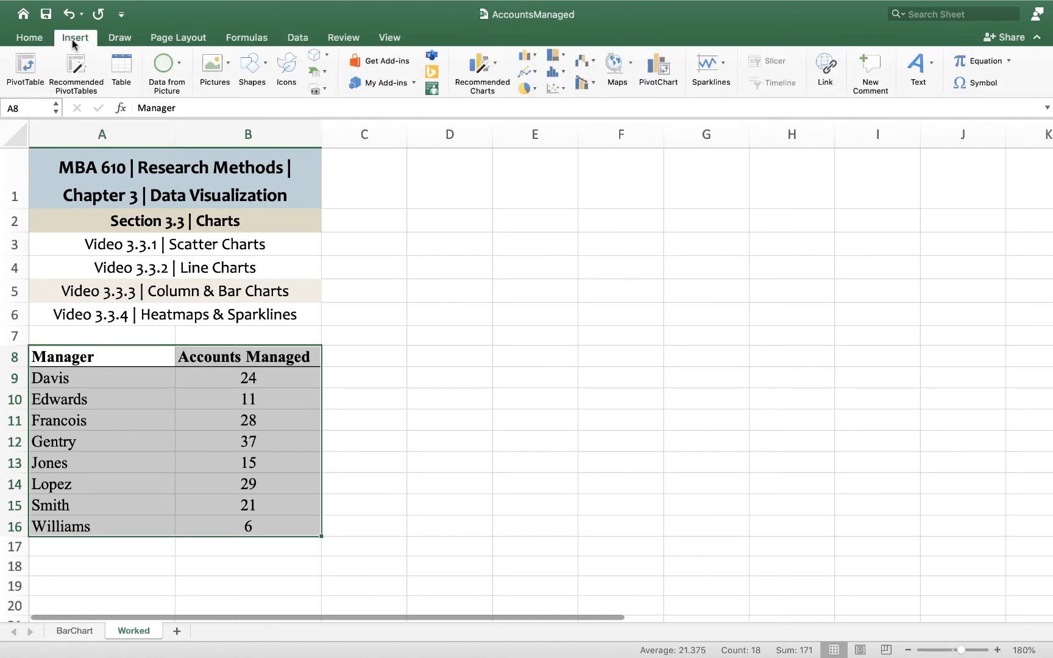
pyautogui.click(533, 56)
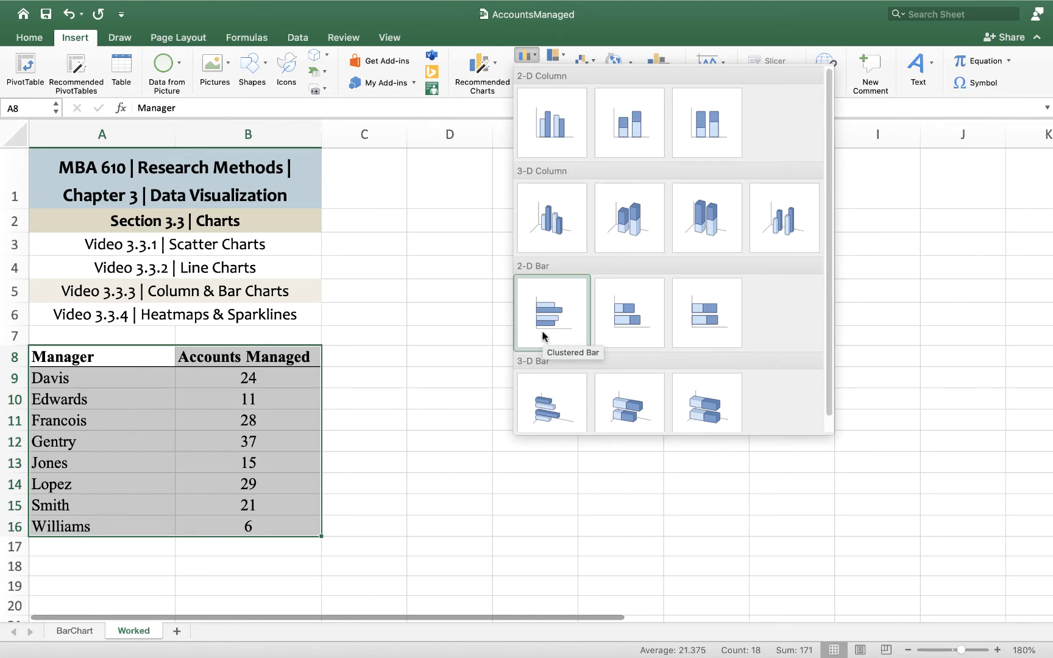
pyautogui.click(404, 301)
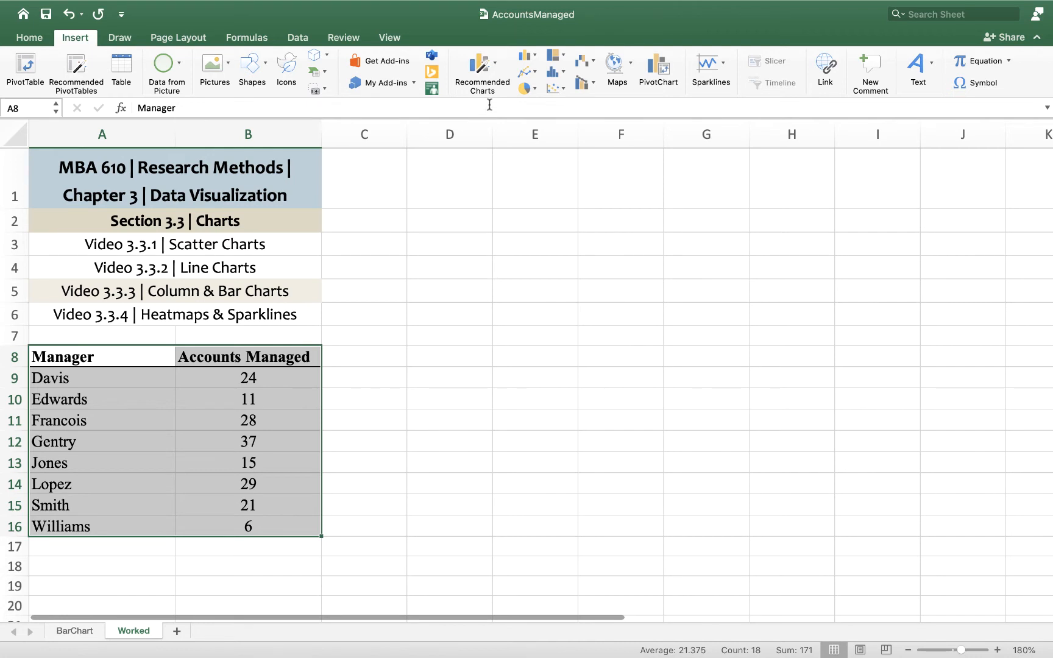
pyautogui.click(495, 67)
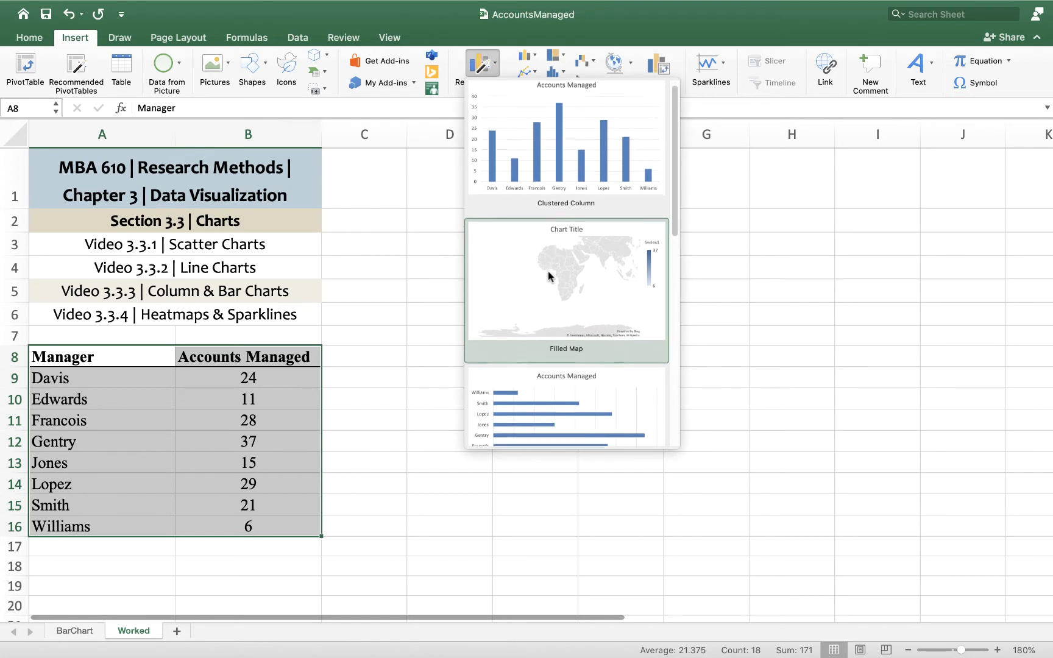
pyautogui.scroll(-1, 548, 272)
pyautogui.scroll(-4, 548, 272)
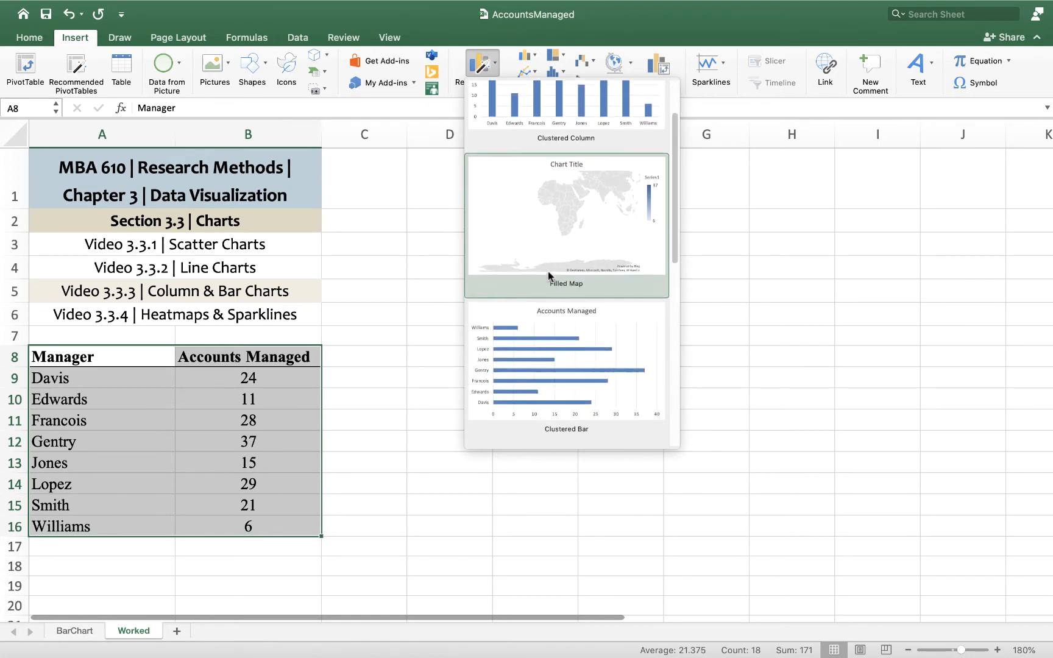
pyautogui.scroll(-6, 548, 276)
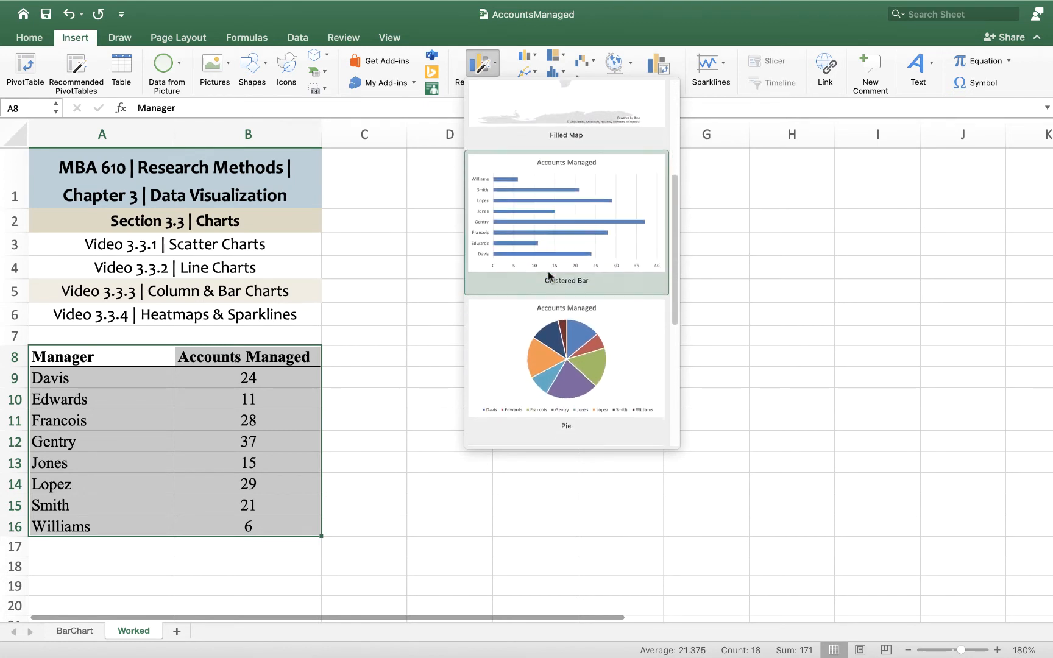
pyautogui.scroll(-9, 548, 276)
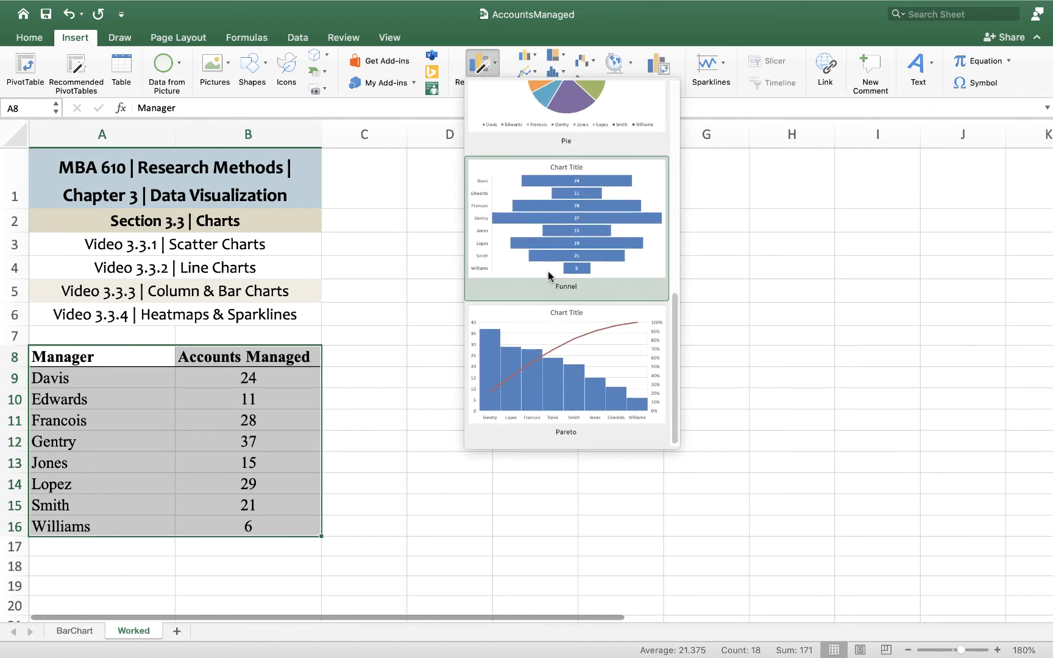
pyautogui.scroll(8, 548, 276)
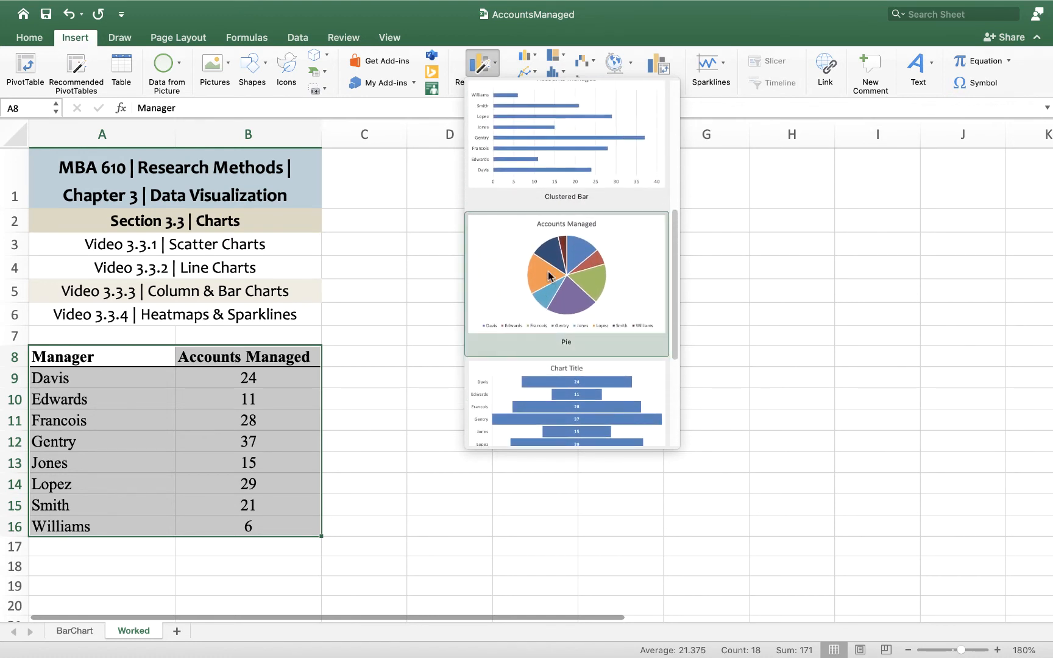
pyautogui.scroll(5, 548, 276)
pyautogui.scroll(4, 548, 274)
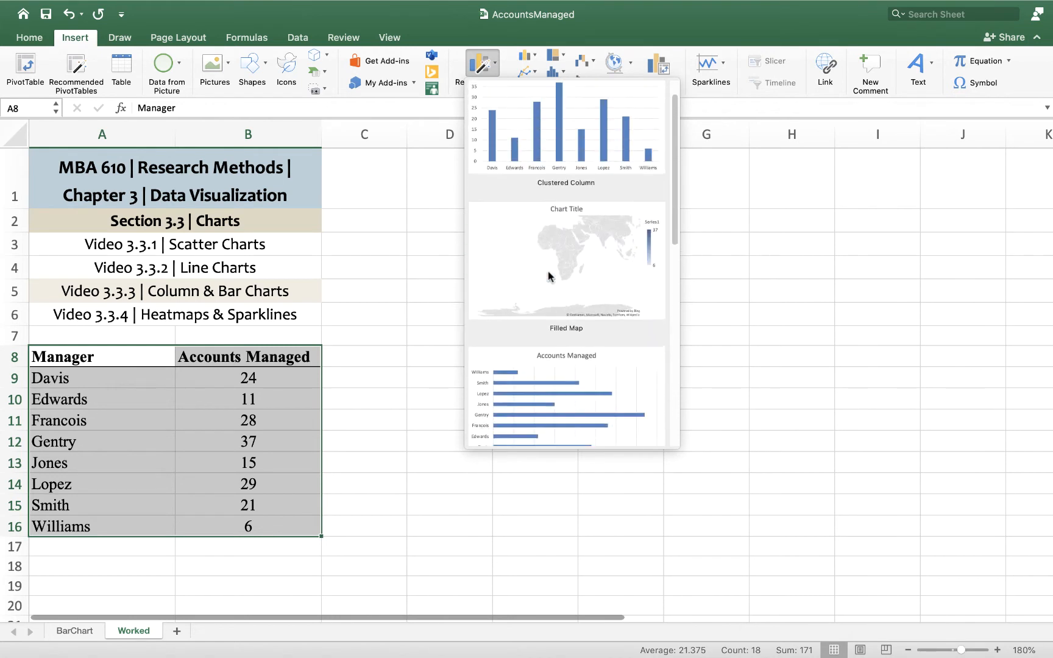
pyautogui.scroll(-5, 548, 276)
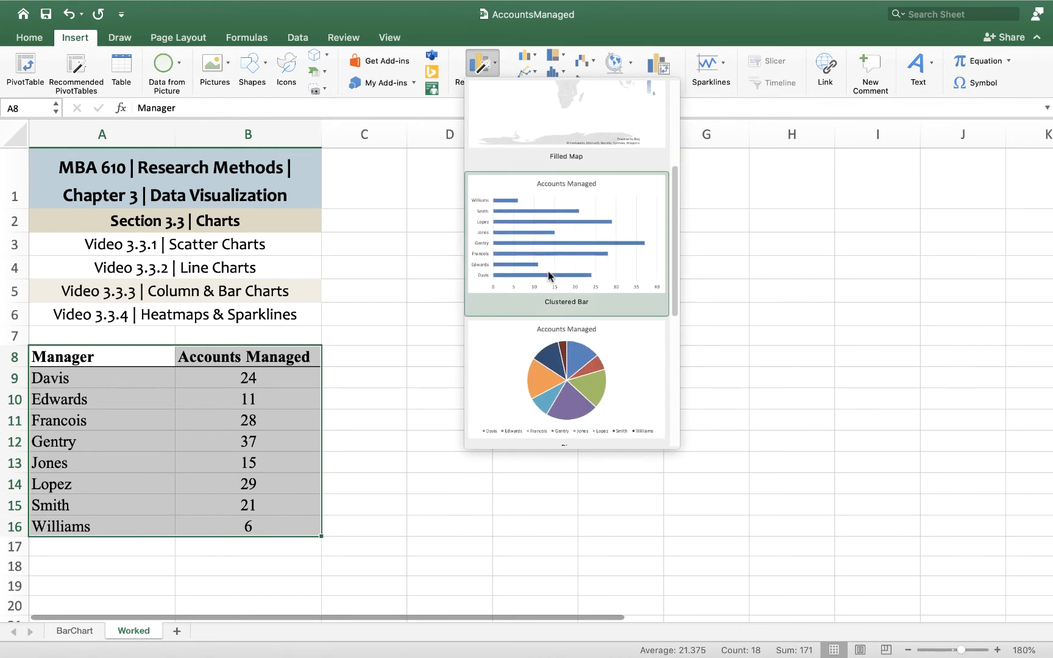
pyautogui.click(537, 228)
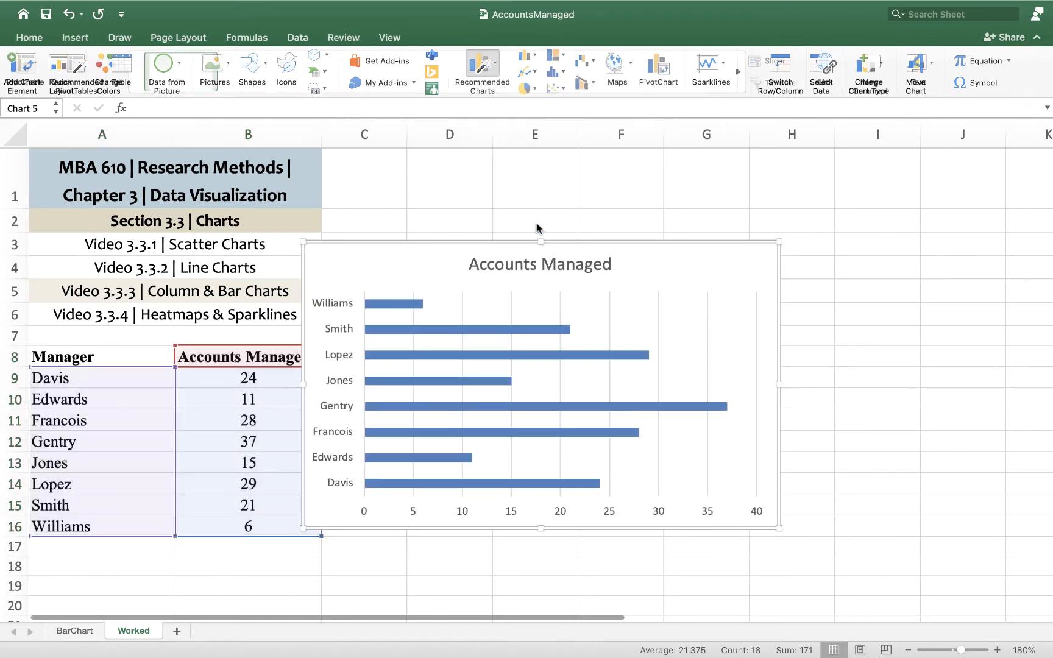
pyautogui.moveTo(381, 258); pyautogui.dragTo(432, 177)
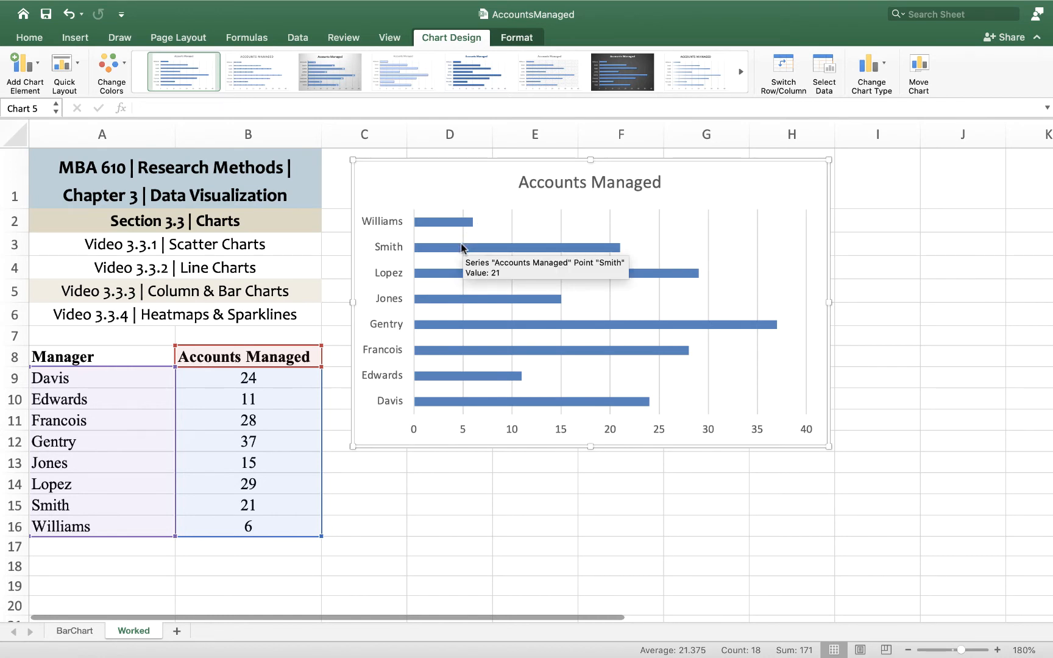
# Add data labels to the Accounts Managed bars in the chart.
pyautogui.click(606, 248)
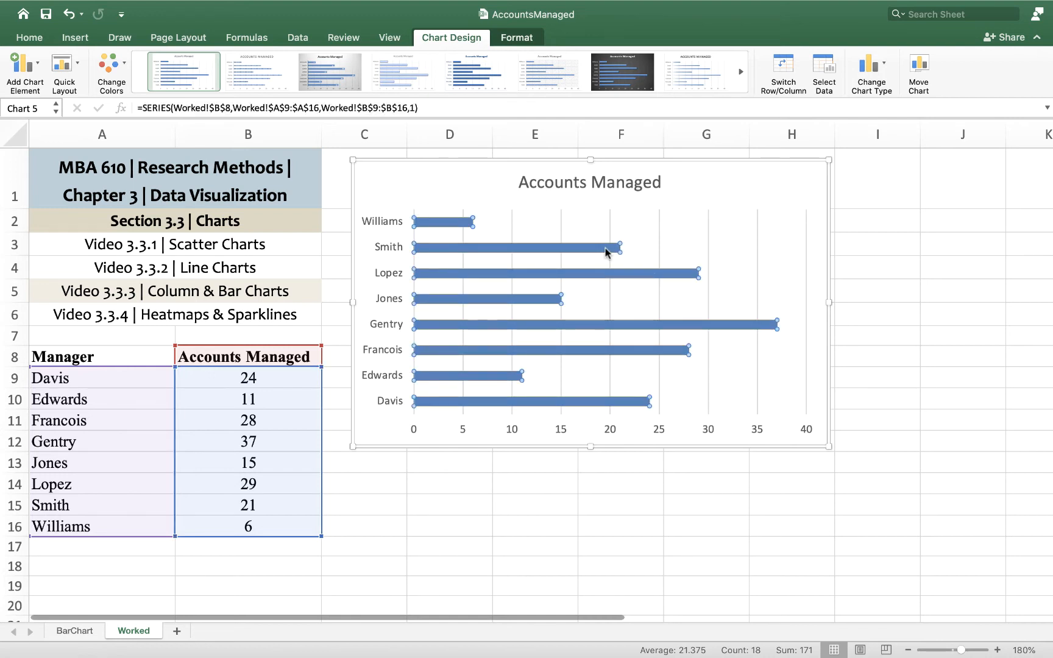
pyautogui.rightClick(607, 251)
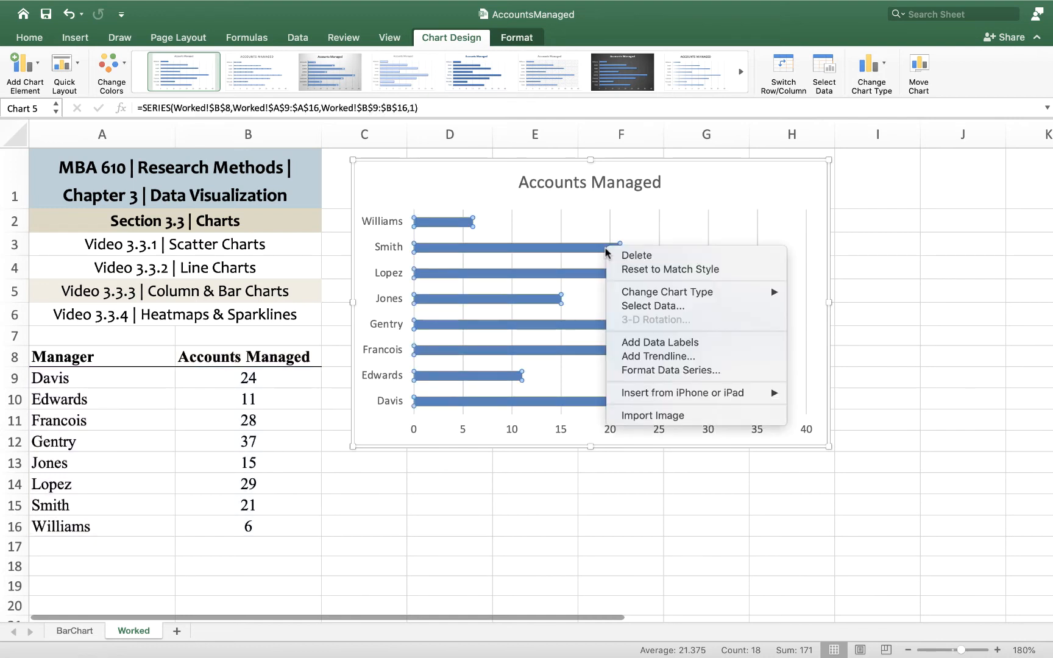
pyautogui.click(658, 342)
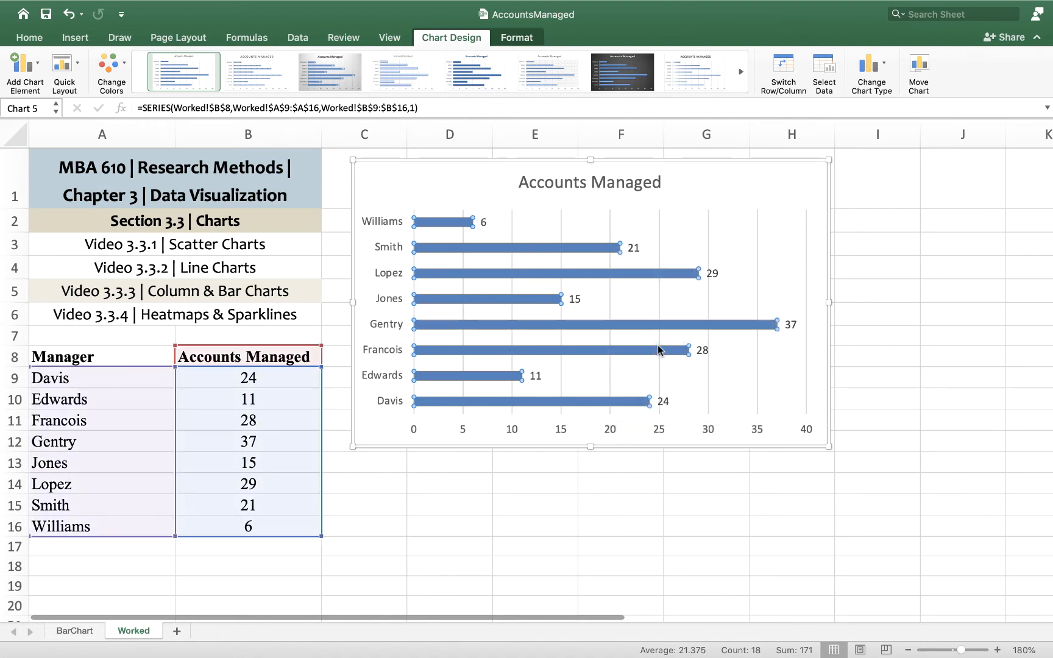
pyautogui.click(936, 383)
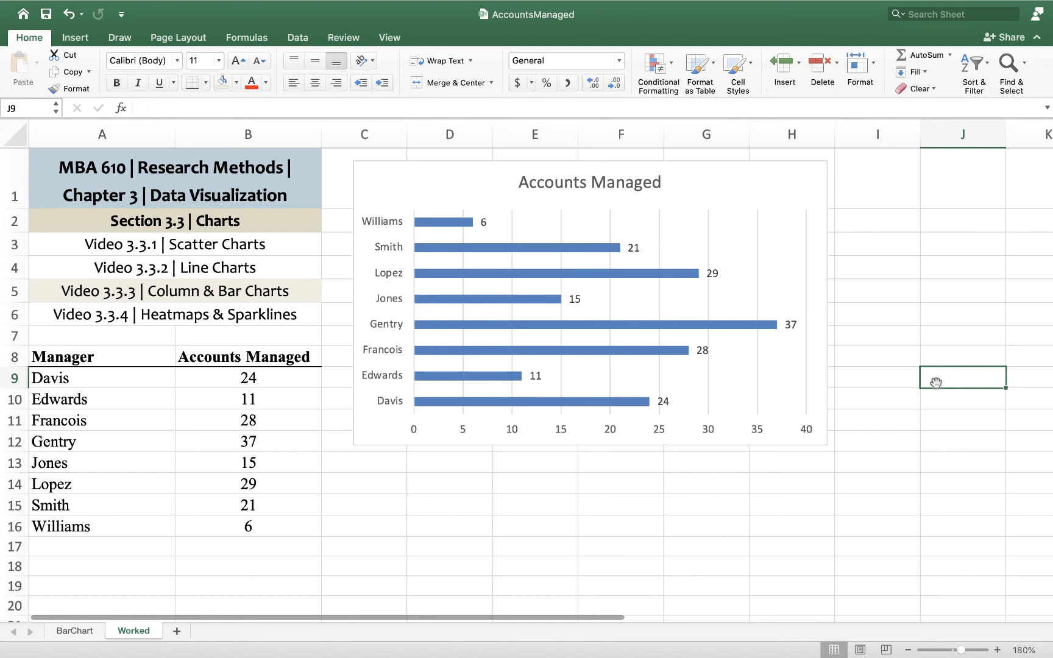
# Sort the table in A8:B16 by the values in Accounts Managed, from Smallest to Largest, keeping the header row.
pyautogui.moveTo(760, 320)
pyautogui.moveTo(521, 299)
pyautogui.moveTo(73, 357); pyautogui.dragTo(219, 521)
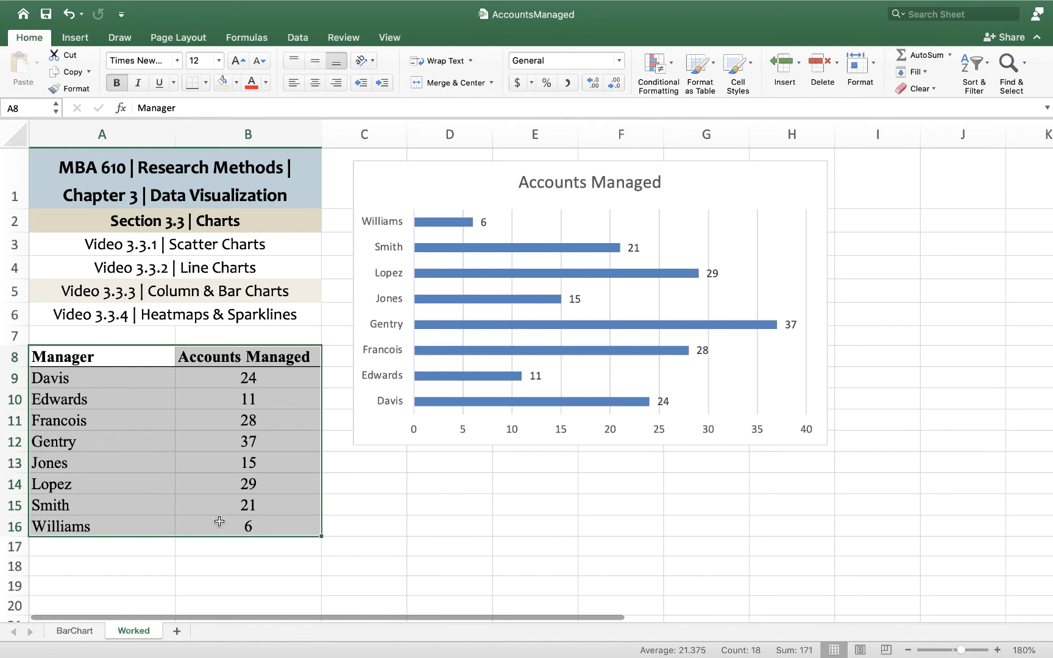
pyautogui.click(296, 42)
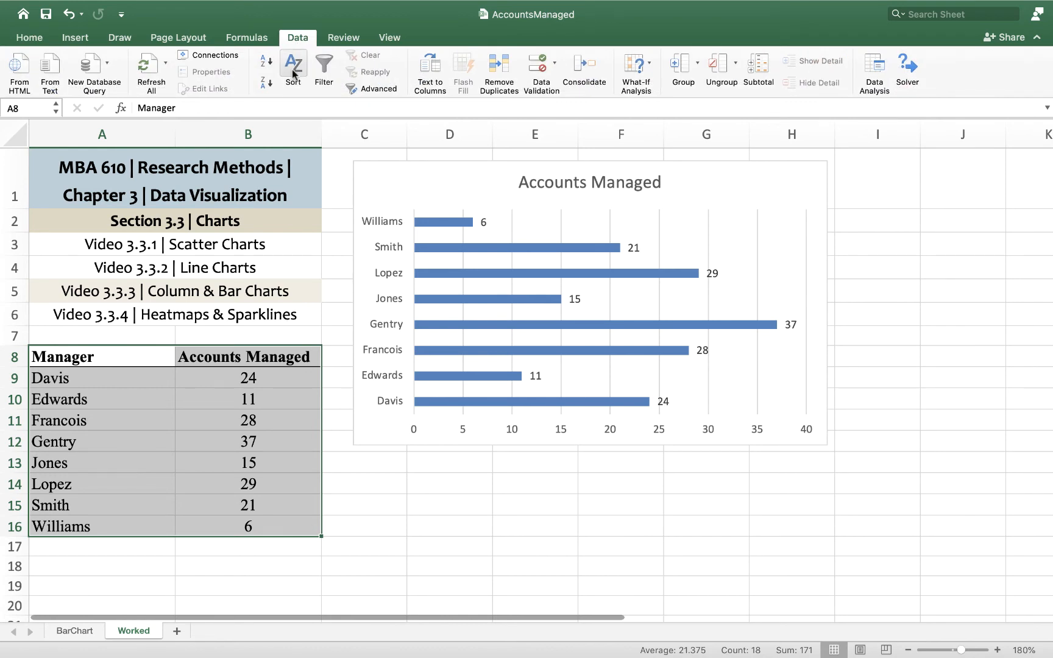
pyautogui.click(293, 67)
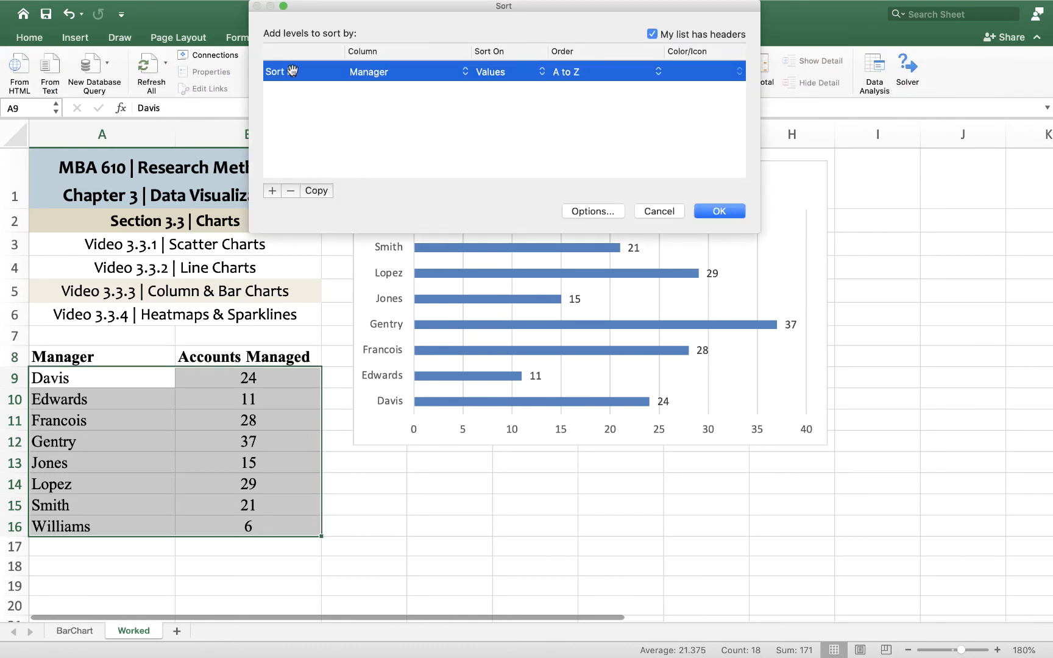
pyautogui.click(371, 73)
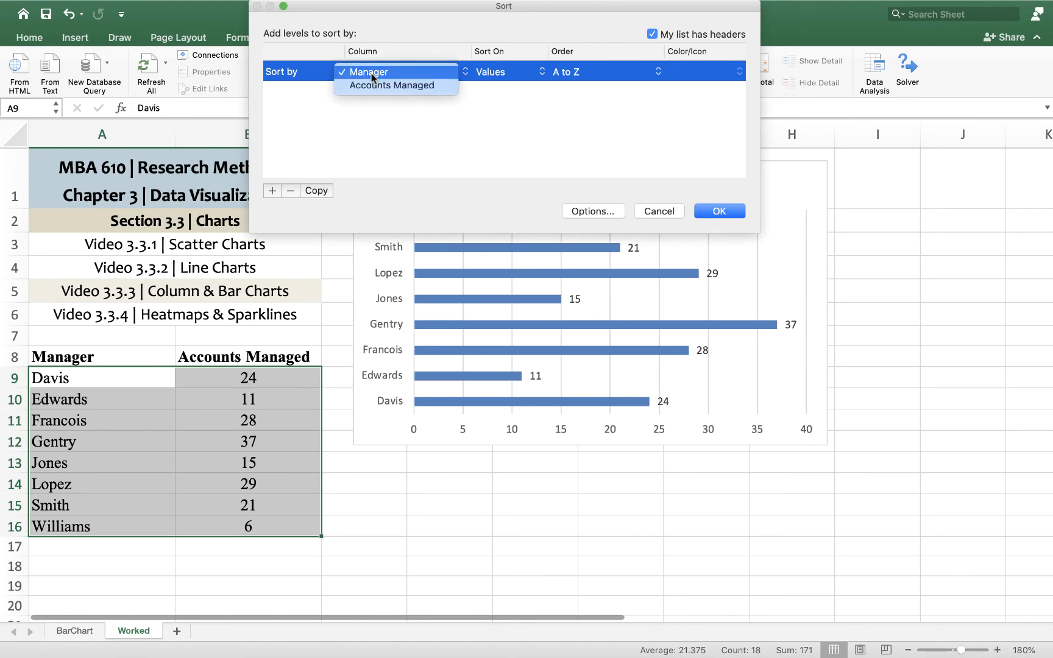
pyautogui.click(376, 85)
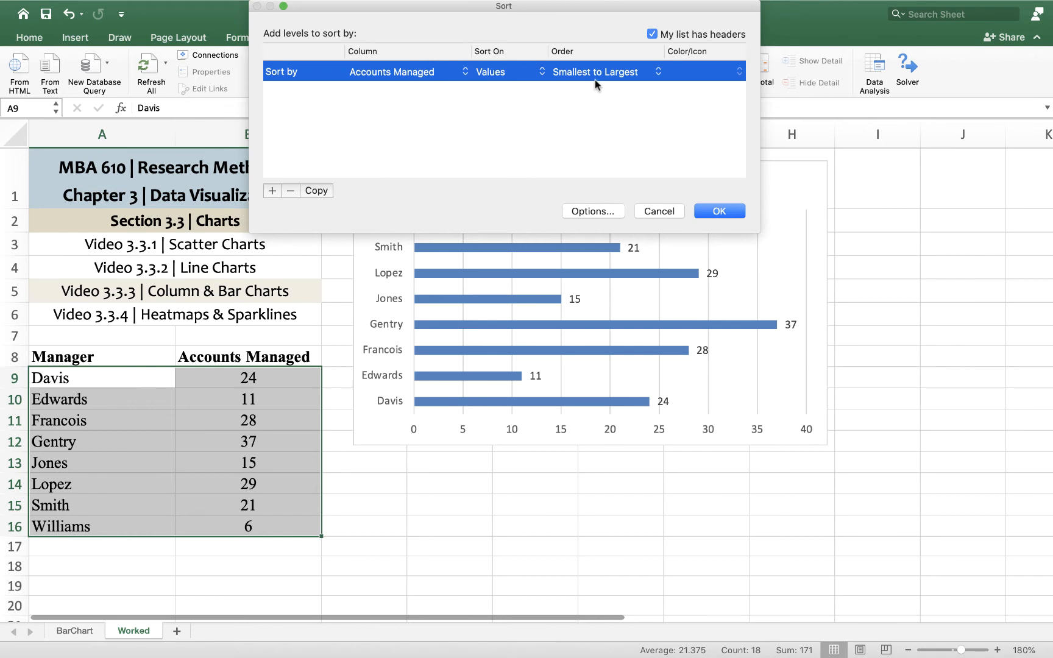
pyautogui.click(720, 212)
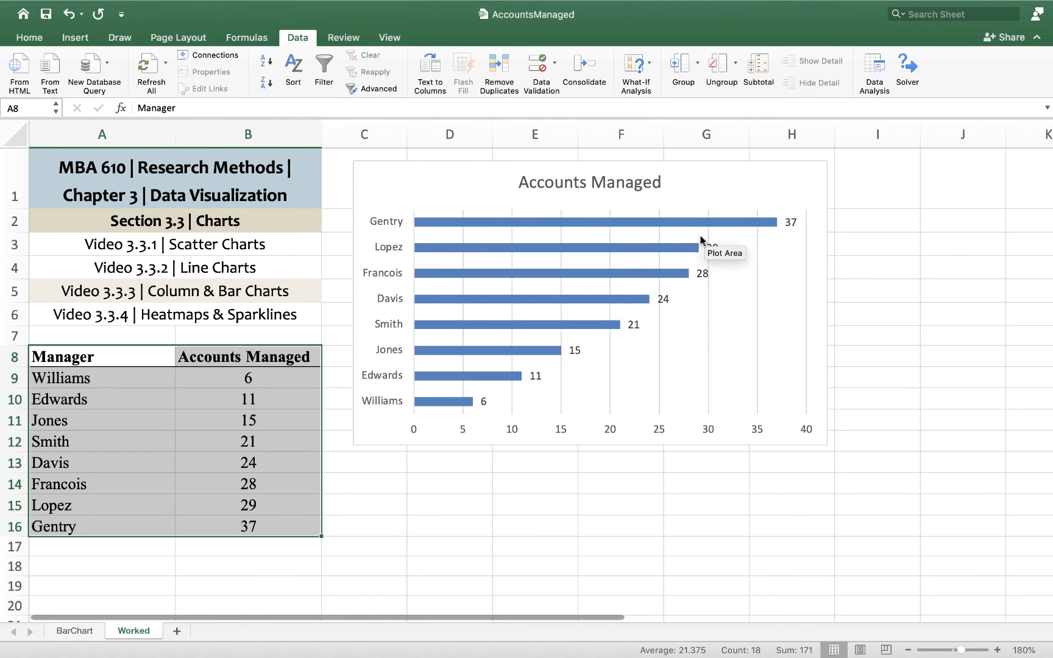
pyautogui.moveTo(601, 323)
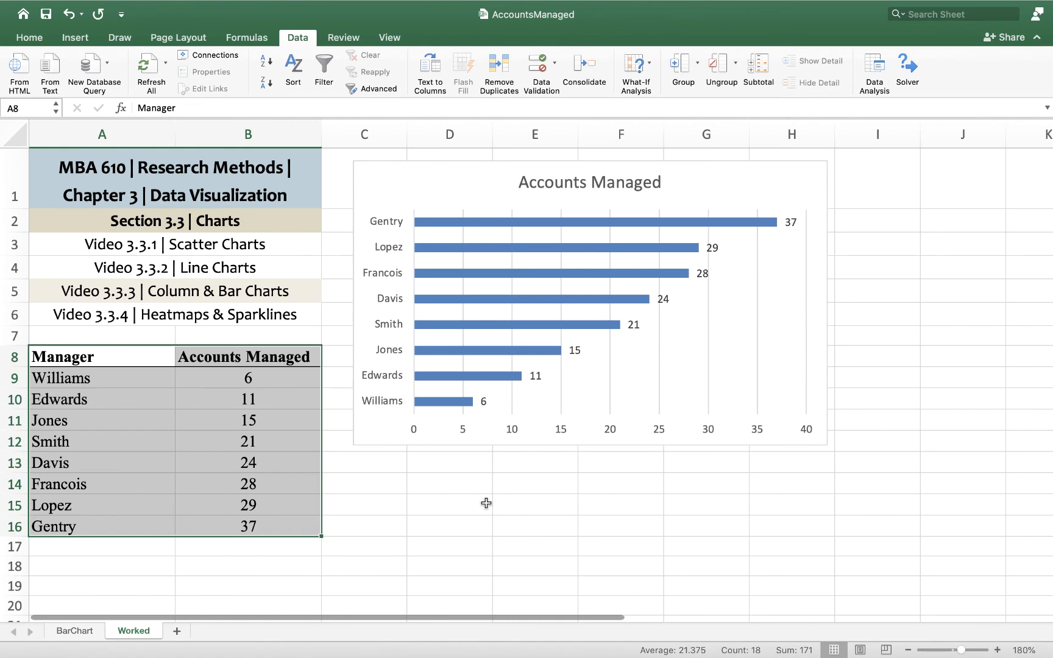
# Change the bar chart's title to "Number of Accounts per Manager".
pyautogui.click(579, 182)
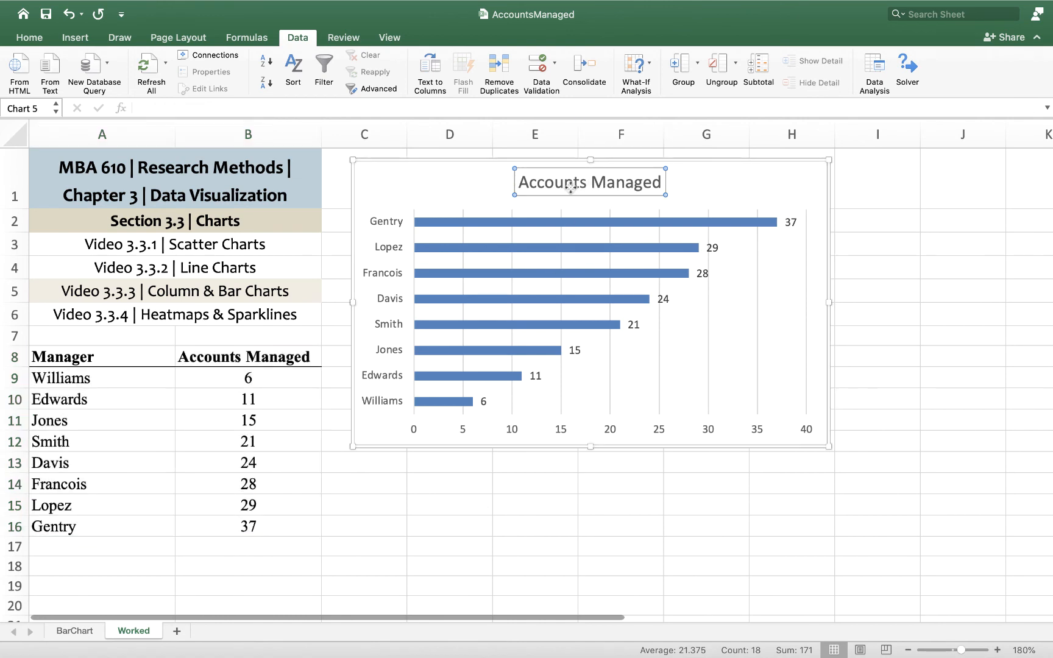
pyautogui.moveTo(663, 181); pyautogui.dragTo(530, 182)
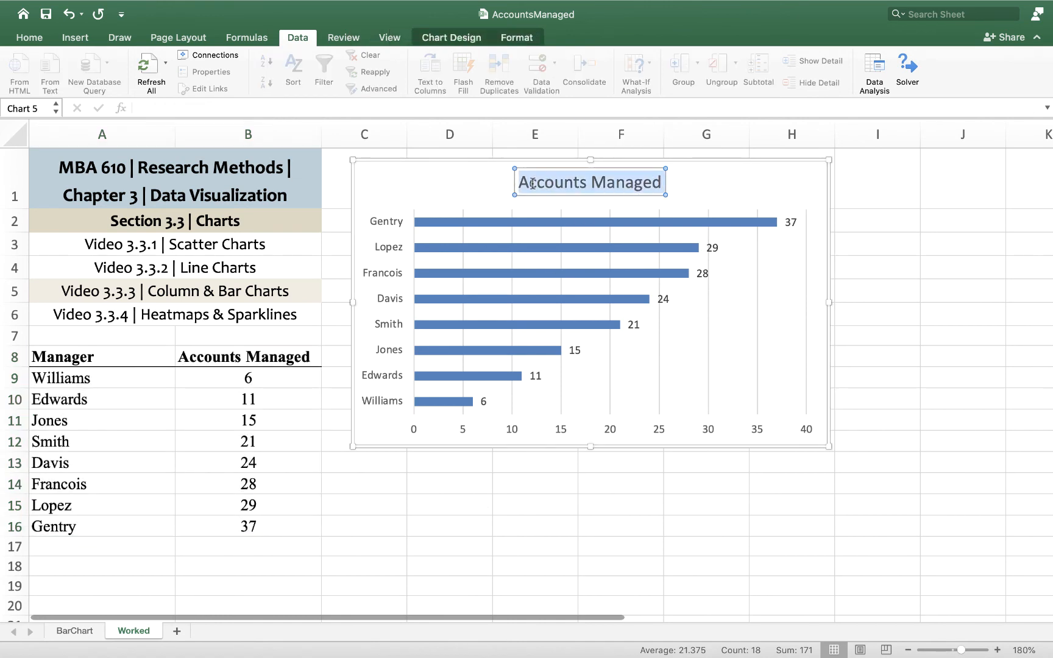
pyautogui.write('N')
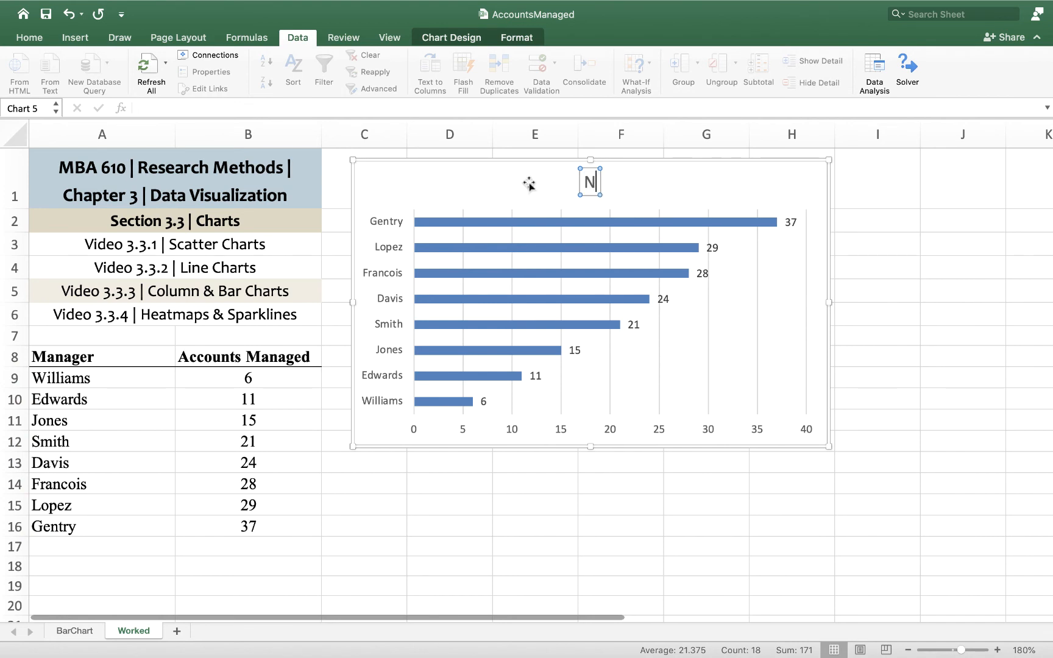
pyautogui.write('umber of')
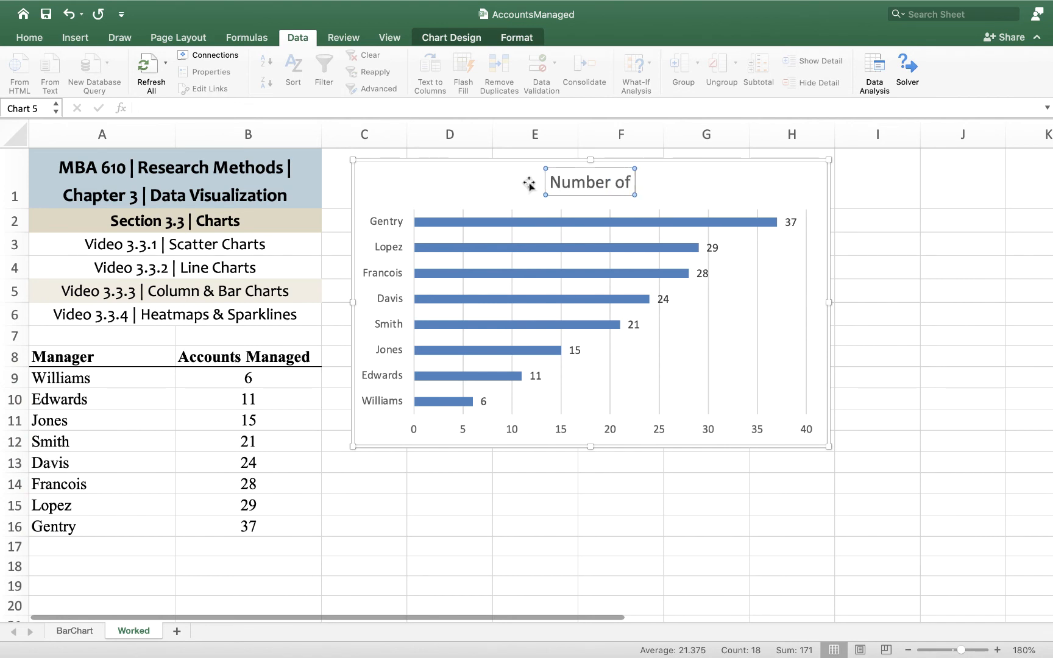
pyautogui.write(' Accounts')
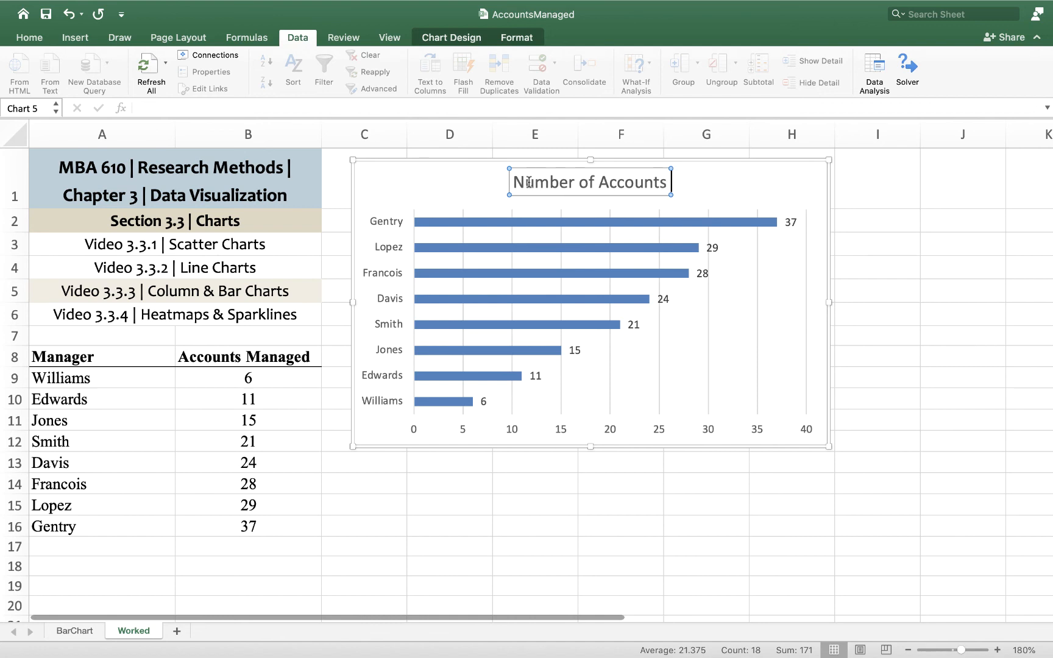
pyautogui.write(' per Manager')
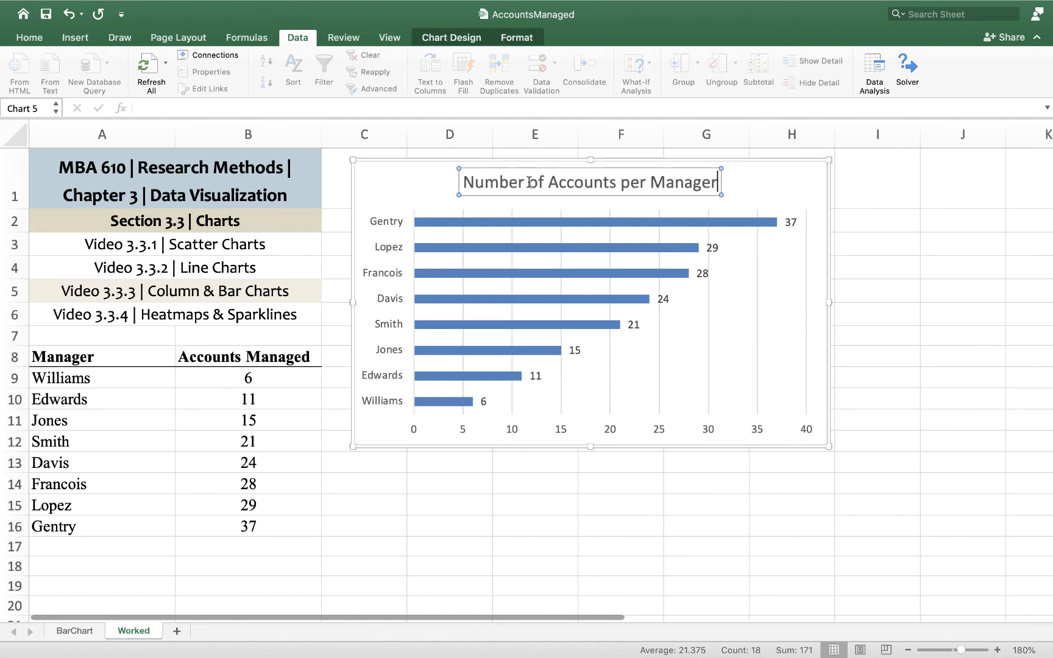
pyautogui.click(389, 187)
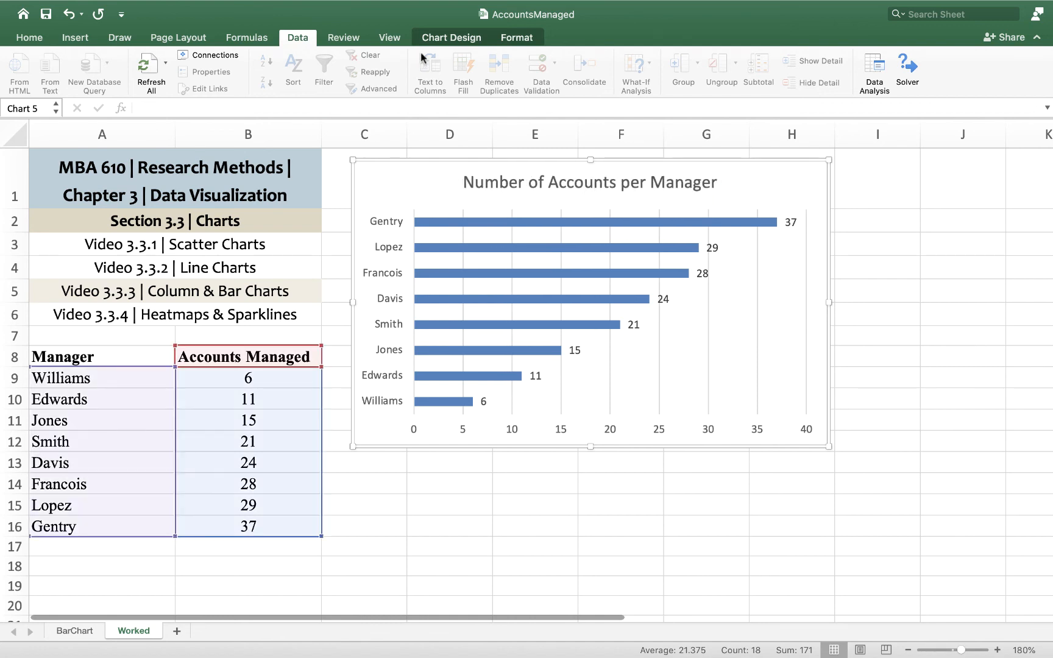
# Add primary horizontal and primary vertical axis titles to the bar chart.
pyautogui.click(442, 37)
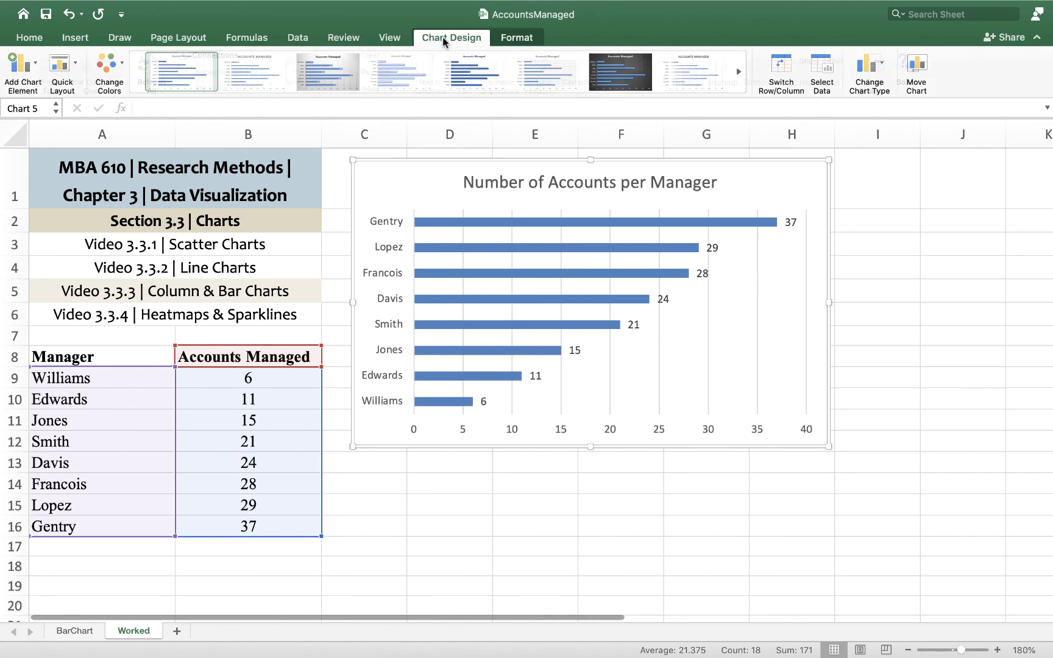
pyautogui.click(22, 66)
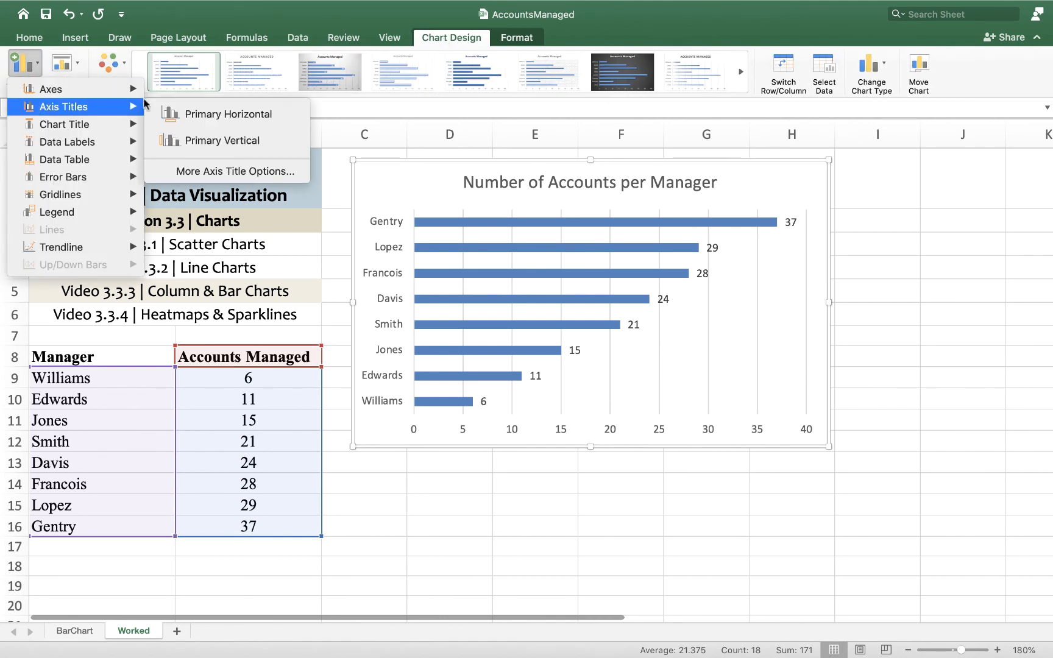
pyautogui.click(204, 114)
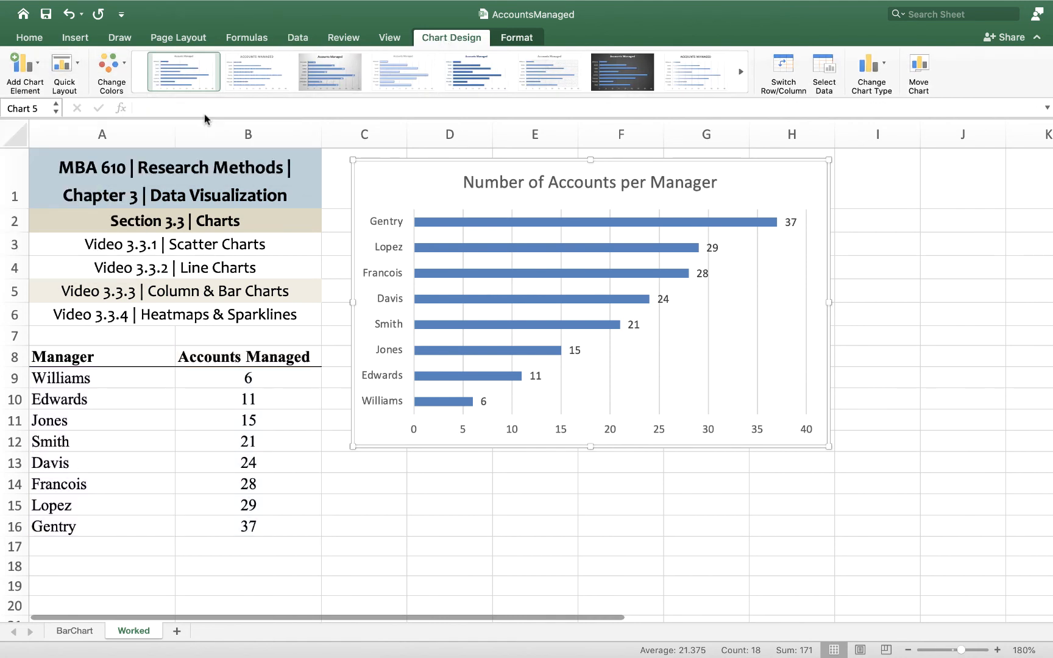
pyautogui.click(31, 64)
pyautogui.moveTo(55, 110)
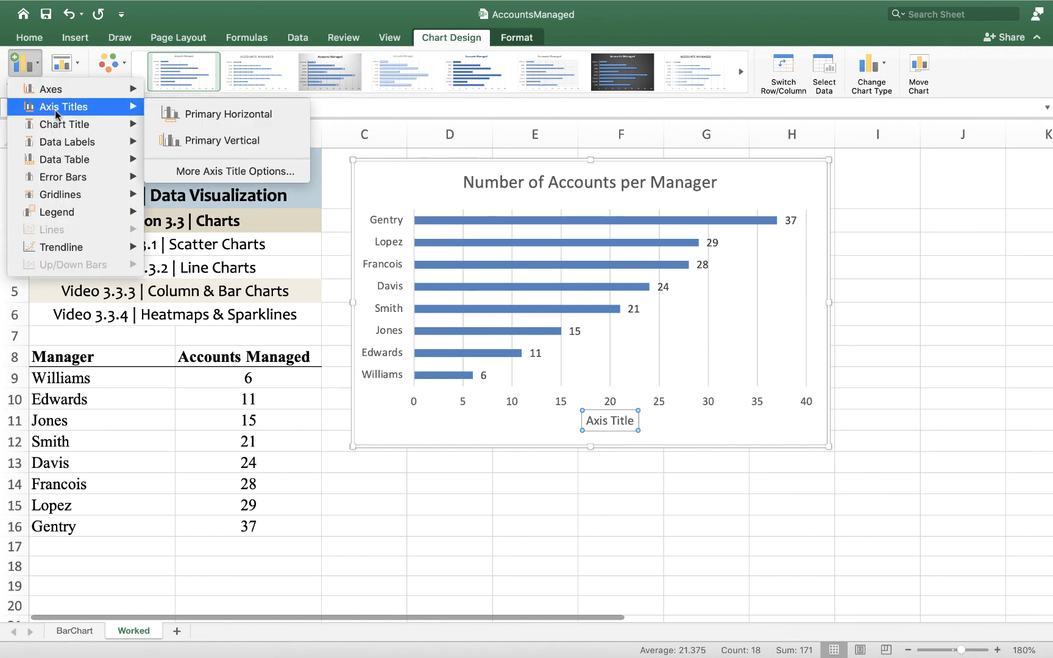
pyautogui.click(211, 140)
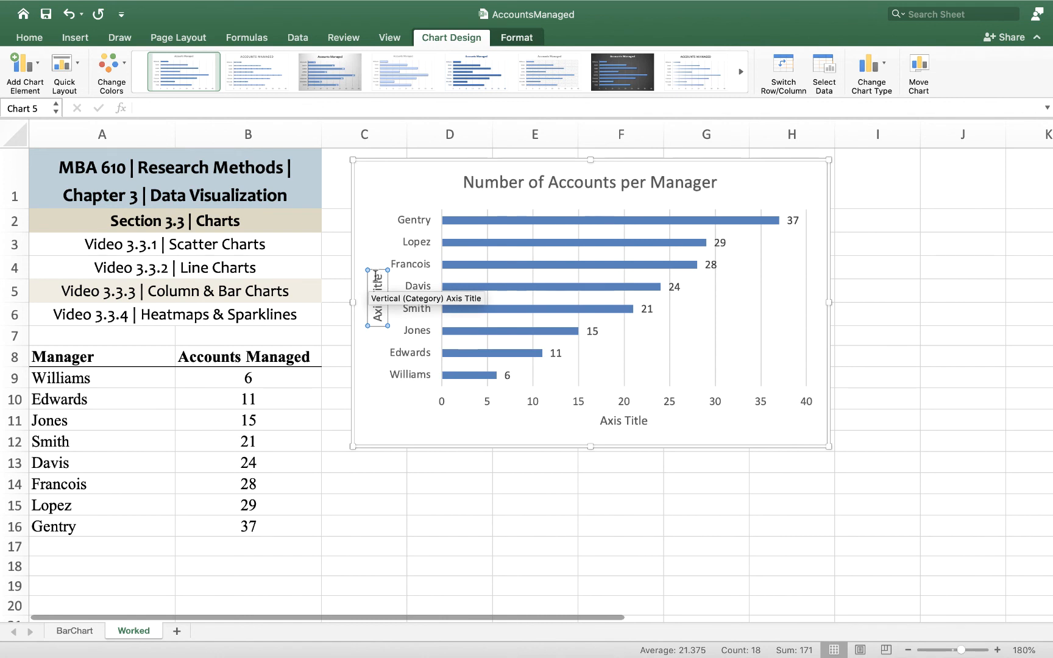
# Set the chart's vertical axis title to "Manager" and its horizontal axis title to "Number of accounts managed".
pyautogui.moveTo(377, 272); pyautogui.dragTo(380, 323)
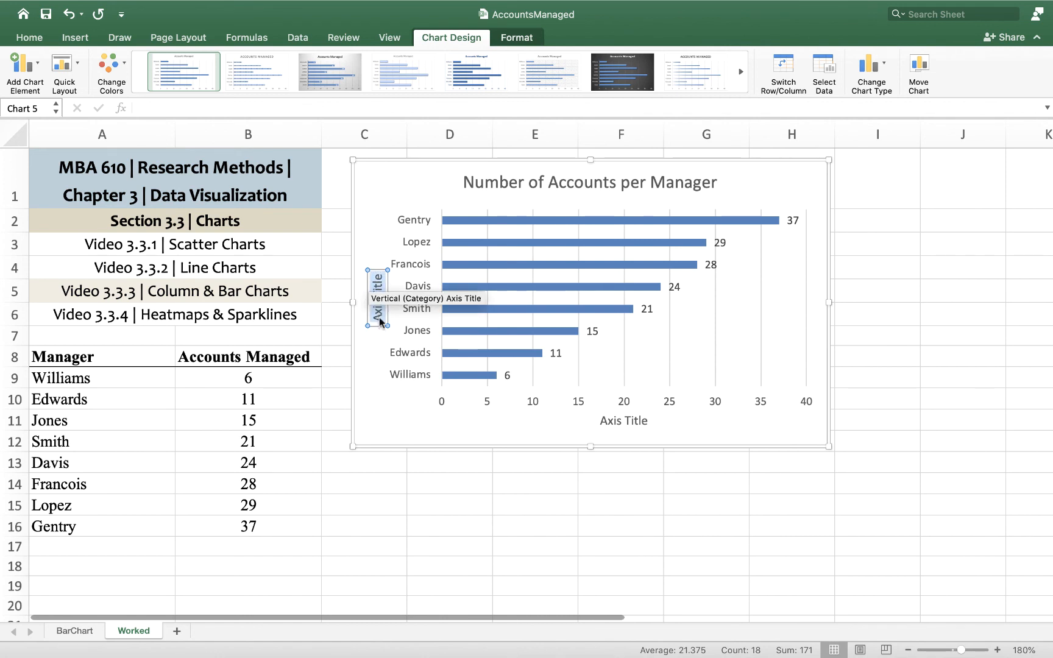
pyautogui.write('Manager')
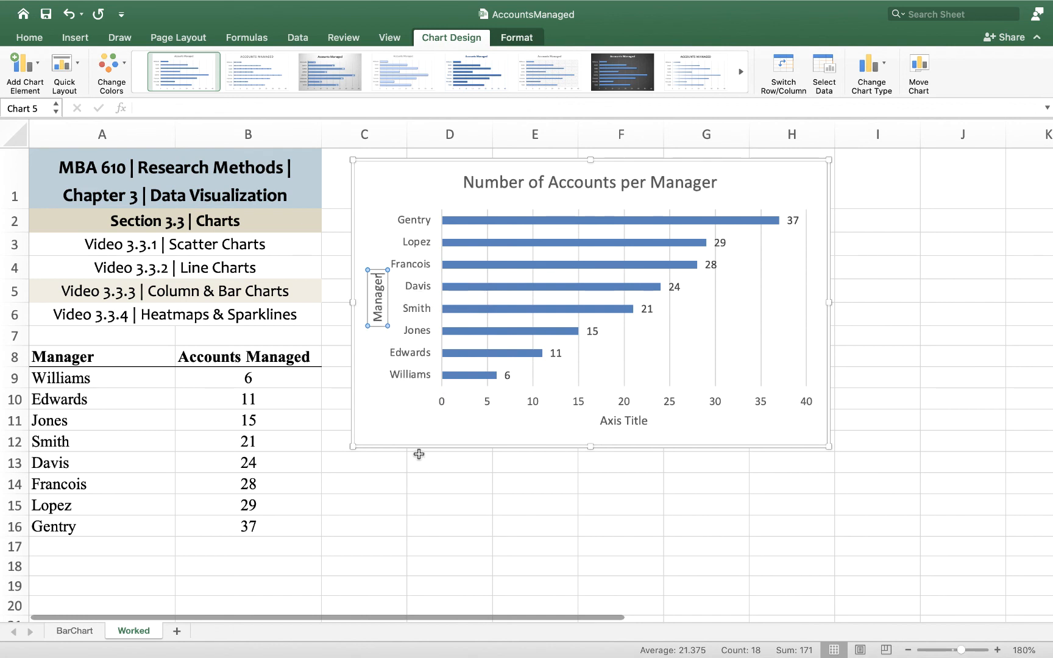
pyautogui.click(609, 422)
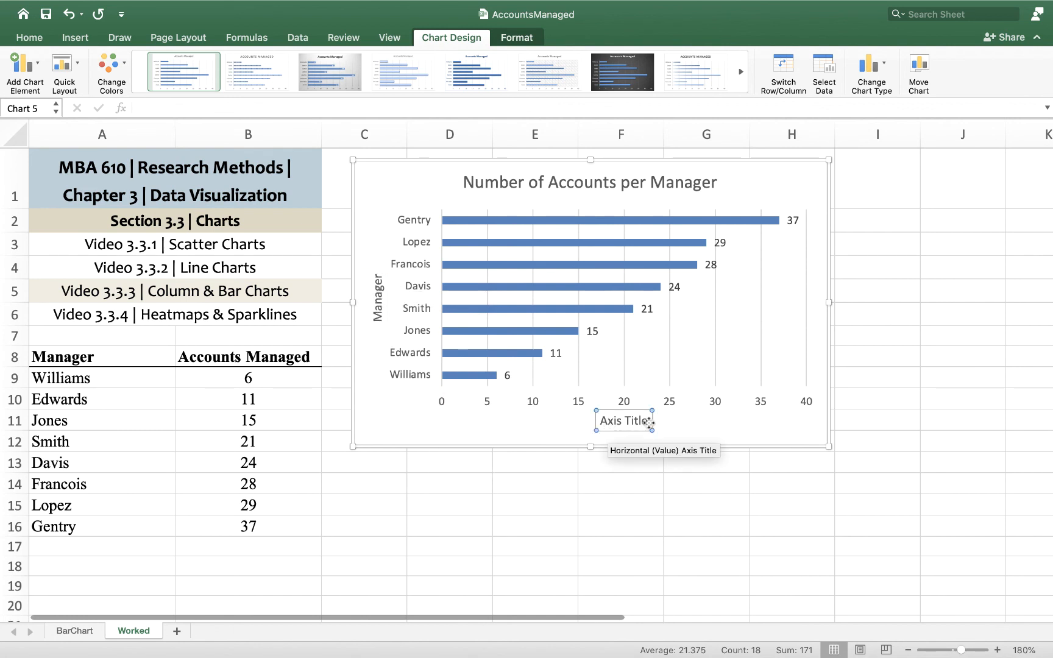
pyautogui.moveTo(649, 422); pyautogui.dragTo(592, 421)
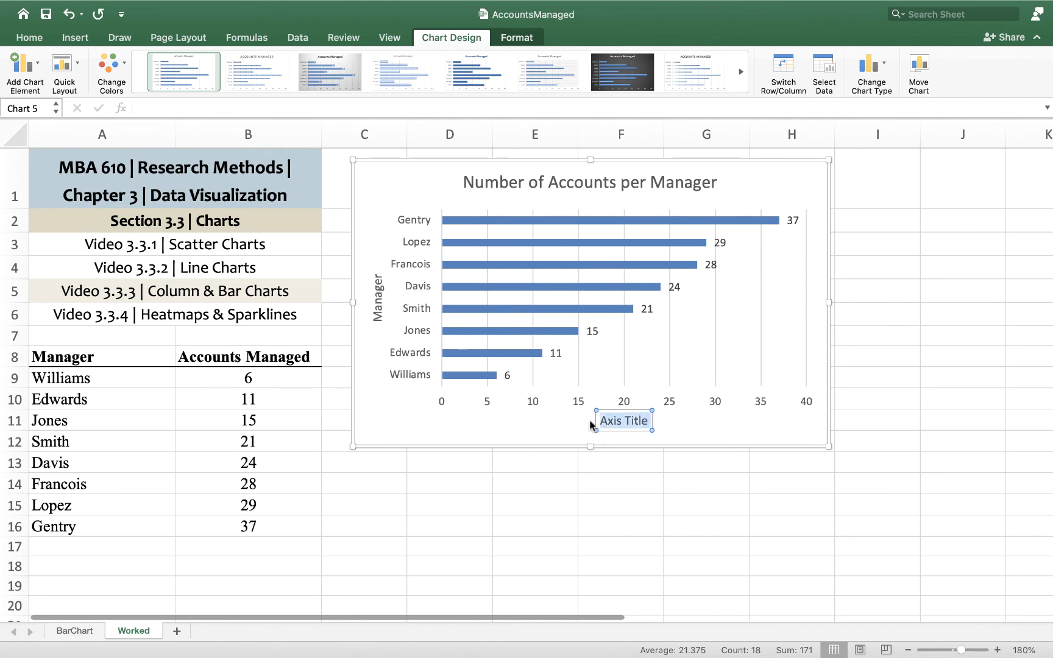
pyautogui.write('Number of acc')
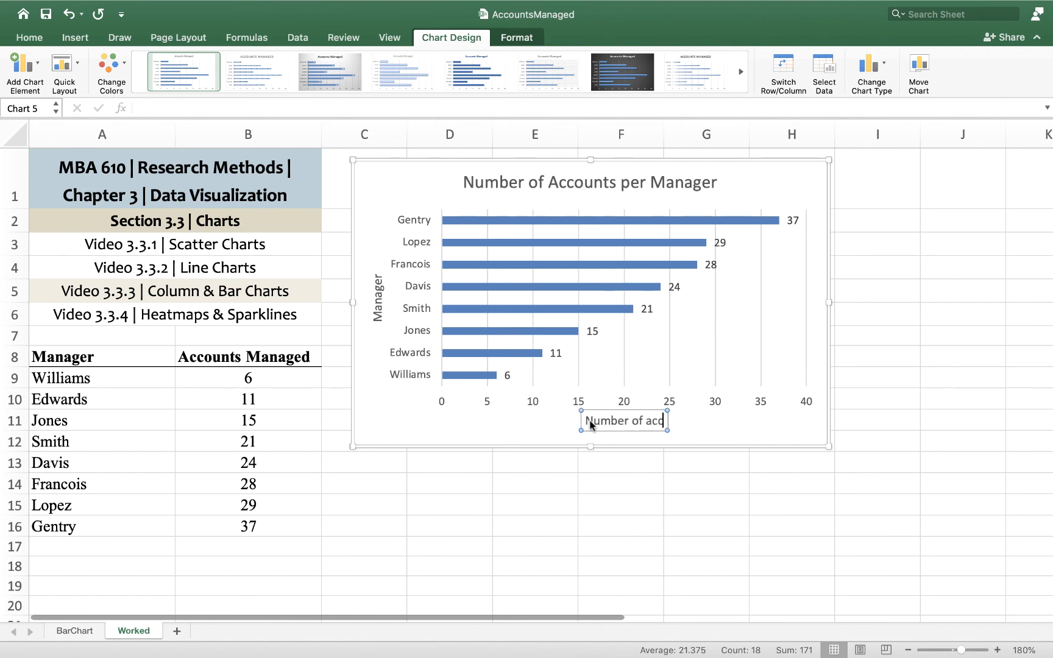
pyautogui.write('ounts managed')
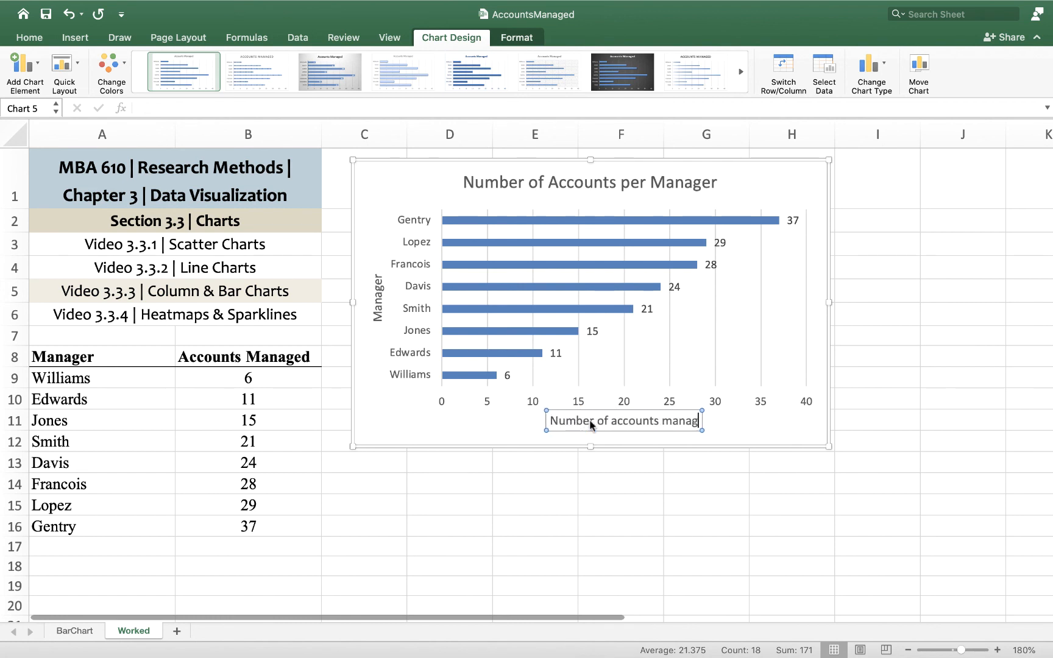
pyautogui.click(575, 508)
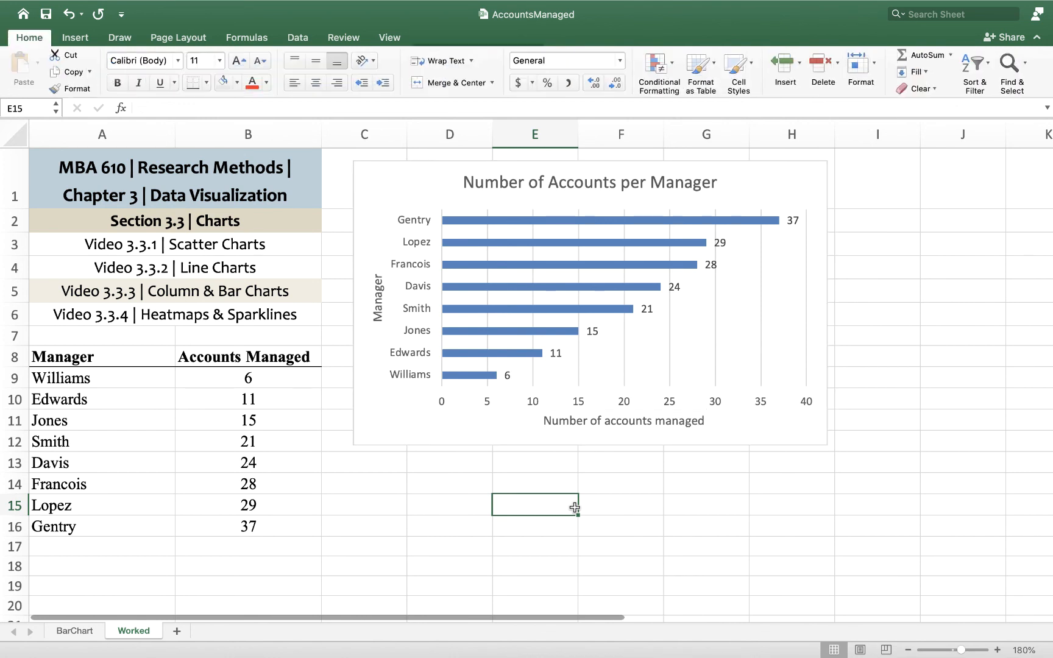